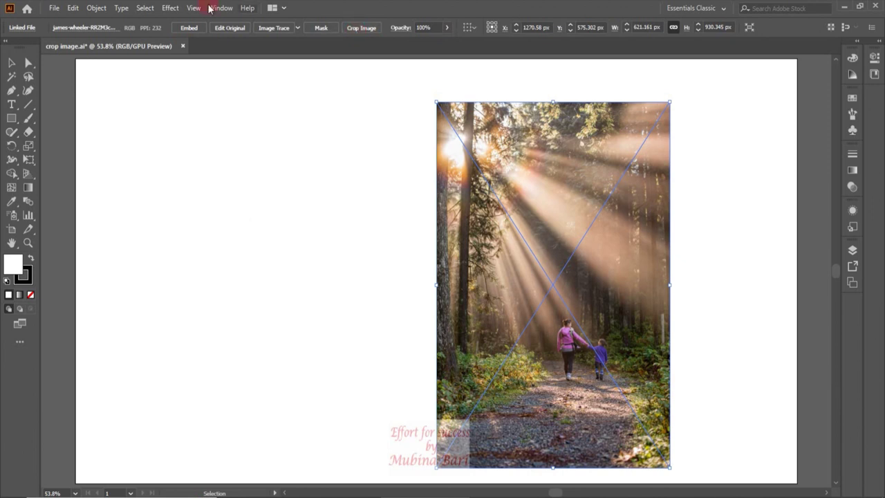
Embed the linked forest photo into the document and leave it selected
click(97, 8)
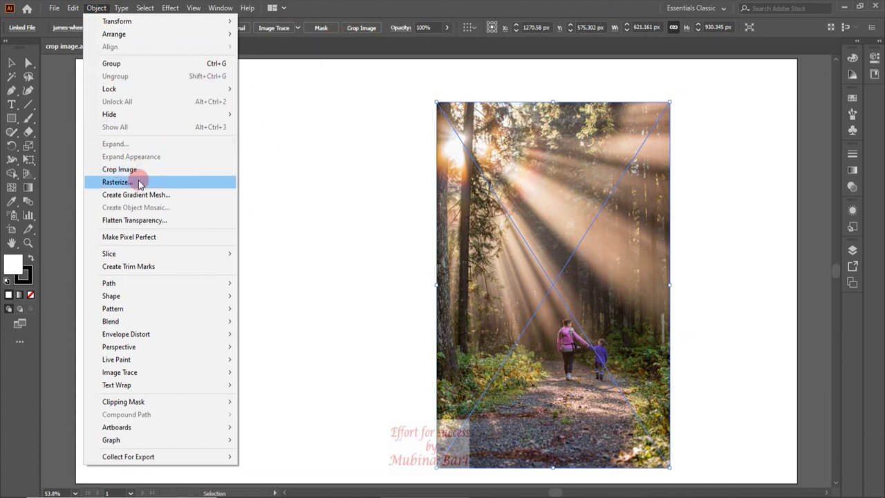
click(295, 171)
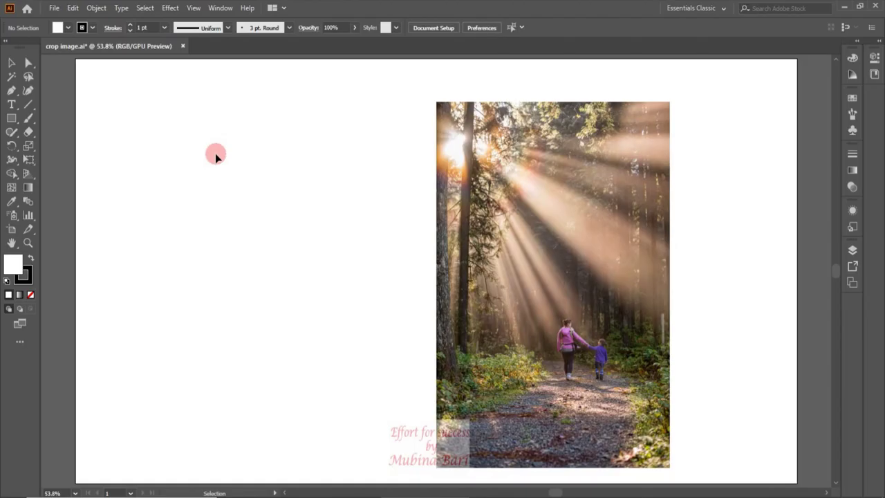
click(491, 220)
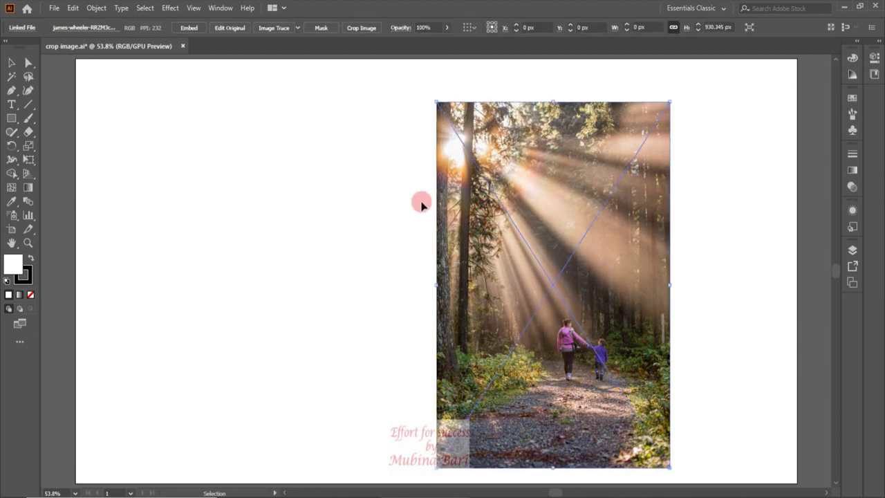
click(182, 29)
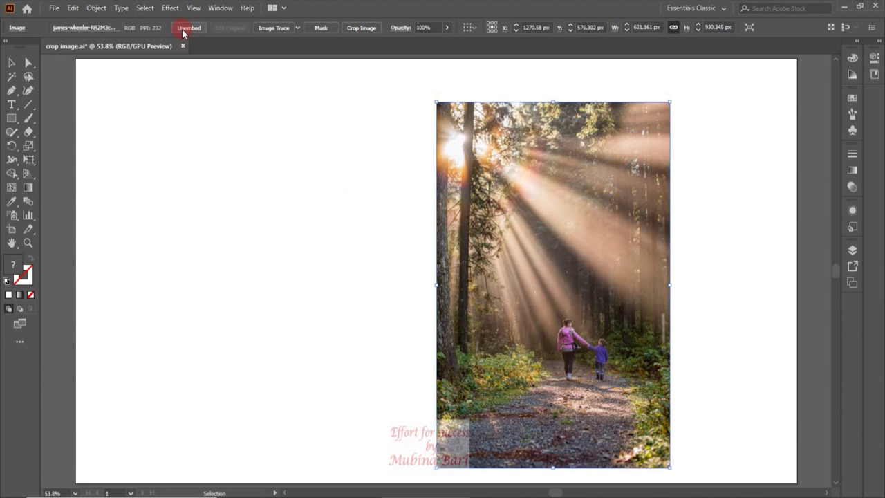
click(250, 196)
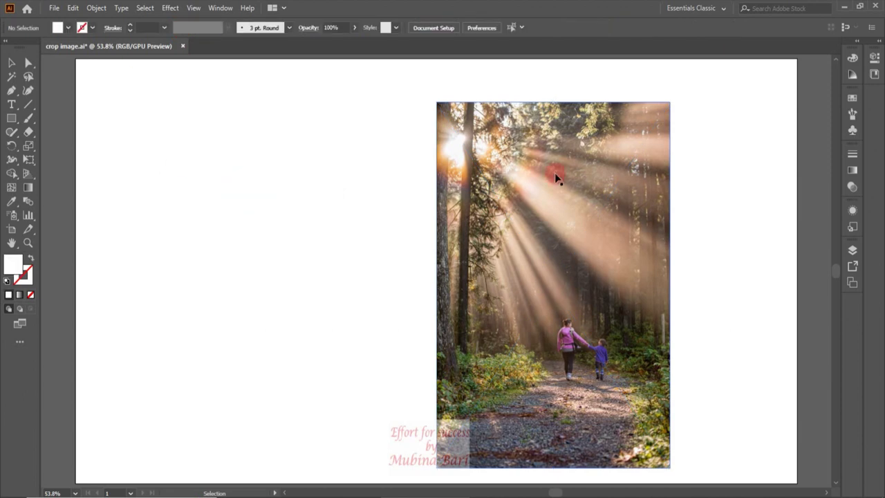
click(468, 164)
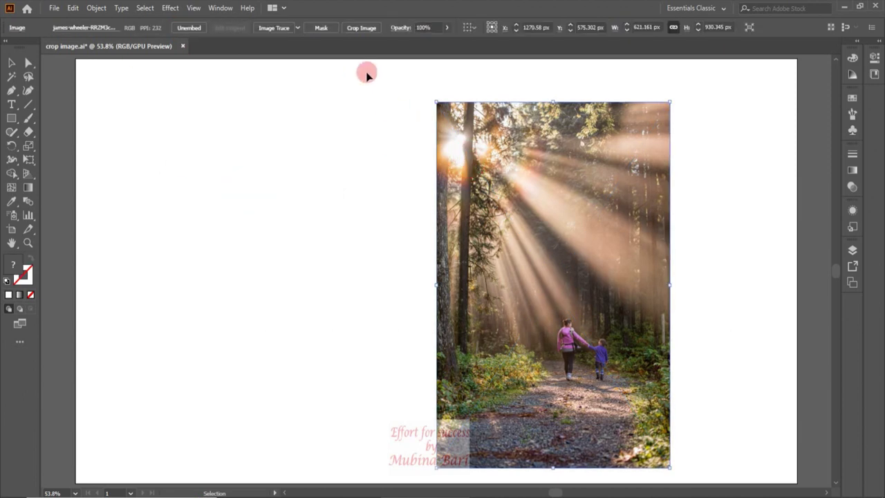
Start cropping the photo and frame its lower half at about 620 × 543 px
click(359, 29)
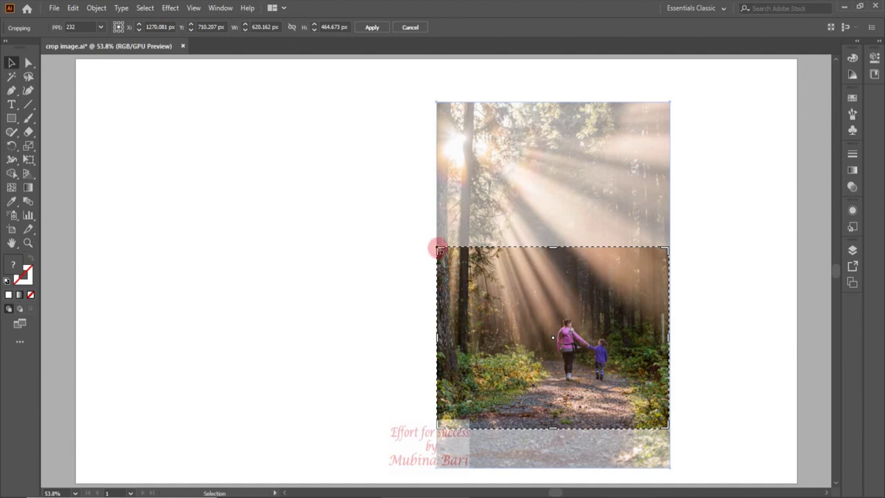
mouse_move(439, 249)
mouse_down()
mouse_move(510, 292)
mouse_move(436, 248)
mouse_up()
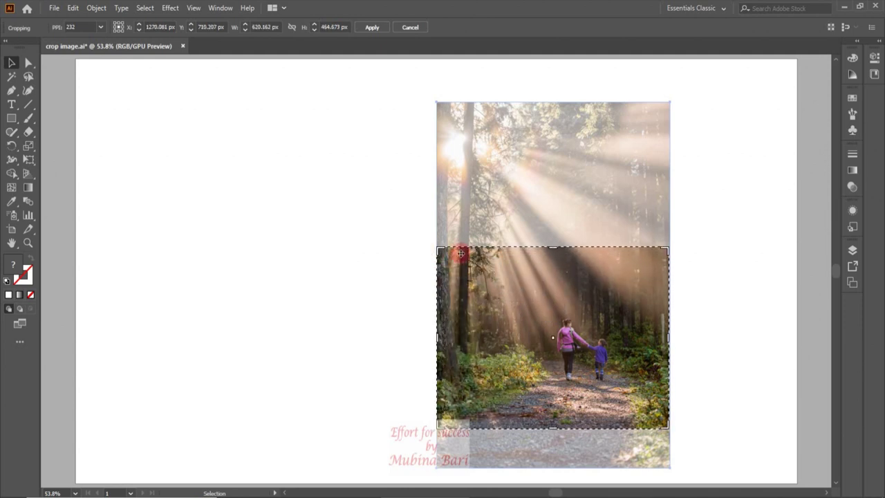
mouse_move(557, 248)
mouse_down()
mouse_move(559, 195)
mouse_move(569, 307)
mouse_move(559, 216)
mouse_up()
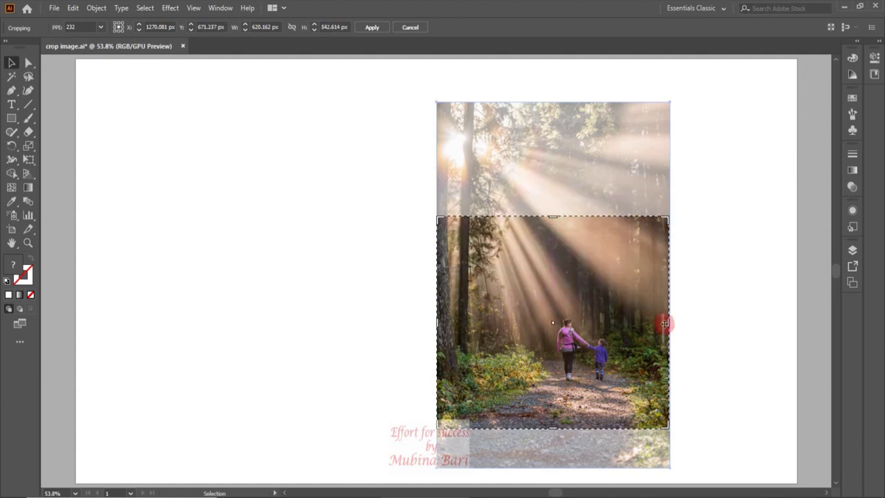
Tighten the crop box to about 325.7 × 363.4 px around the mother and child
mouse_move(668, 323)
mouse_down()
mouse_move(624, 326)
mouse_move(685, 321)
mouse_move(624, 322)
mouse_move(642, 322)
mouse_up()
drag(438, 324, 509, 340)
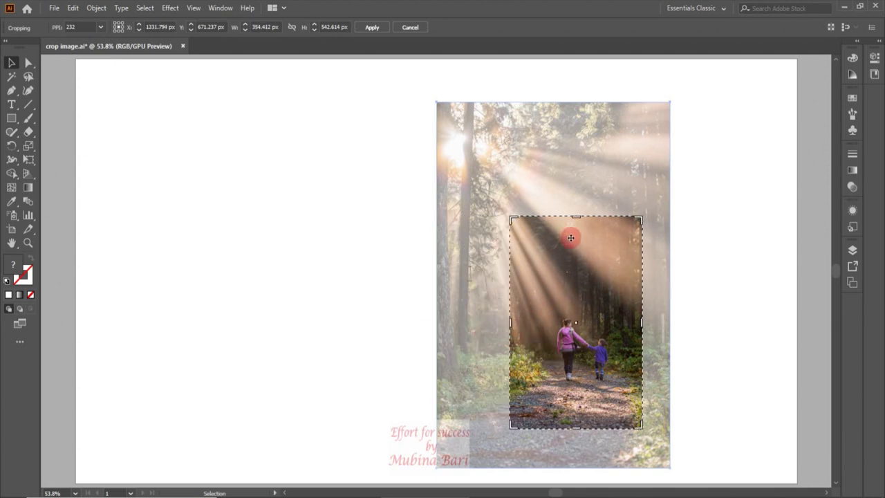
mouse_move(576, 217)
mouse_down()
mouse_move(576, 279)
mouse_move(575, 269)
mouse_up()
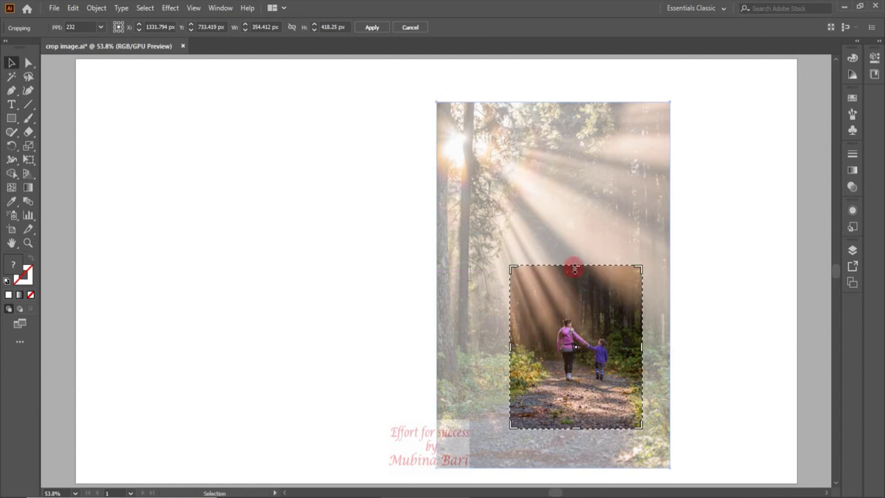
mouse_move(589, 363)
mouse_down()
mouse_move(580, 384)
mouse_move(454, 327)
mouse_move(458, 239)
mouse_move(581, 191)
mouse_move(608, 235)
mouse_move(587, 397)
mouse_move(595, 396)
mouse_move(592, 359)
mouse_up()
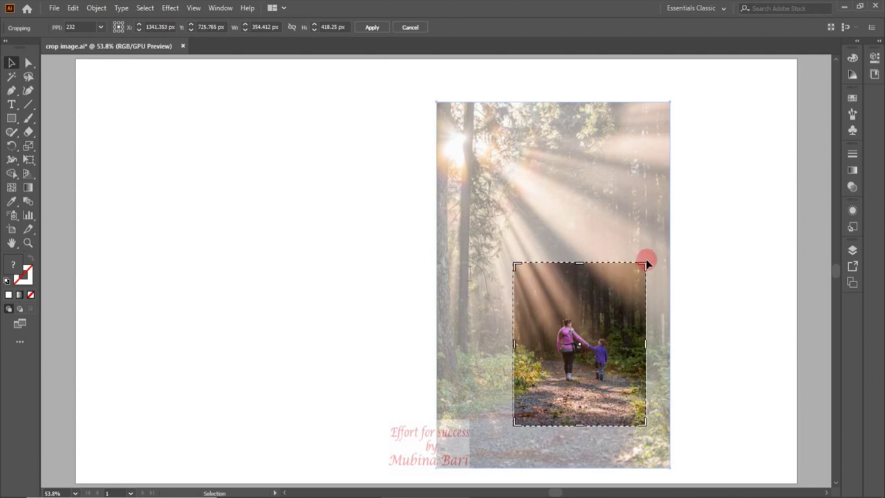
drag(644, 263, 635, 292)
drag(615, 377, 619, 364)
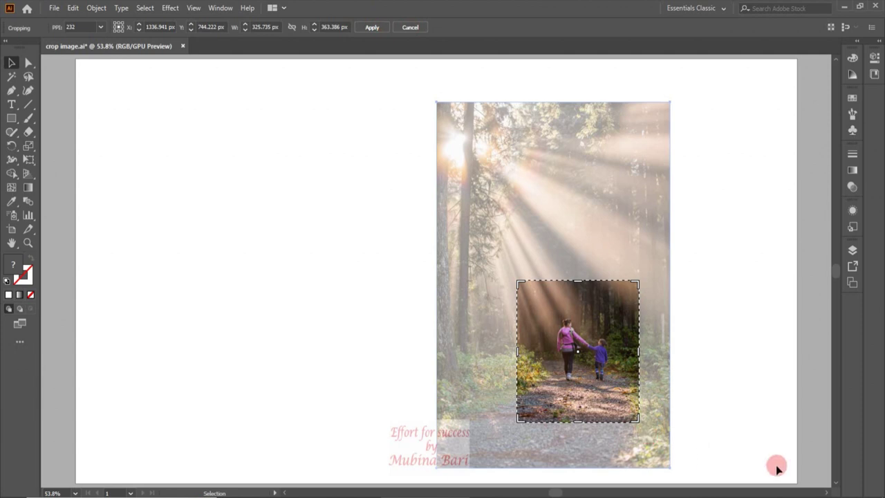
Apply the crop, move and enlarge the cropped image, then undo back to the photo
key(Return)
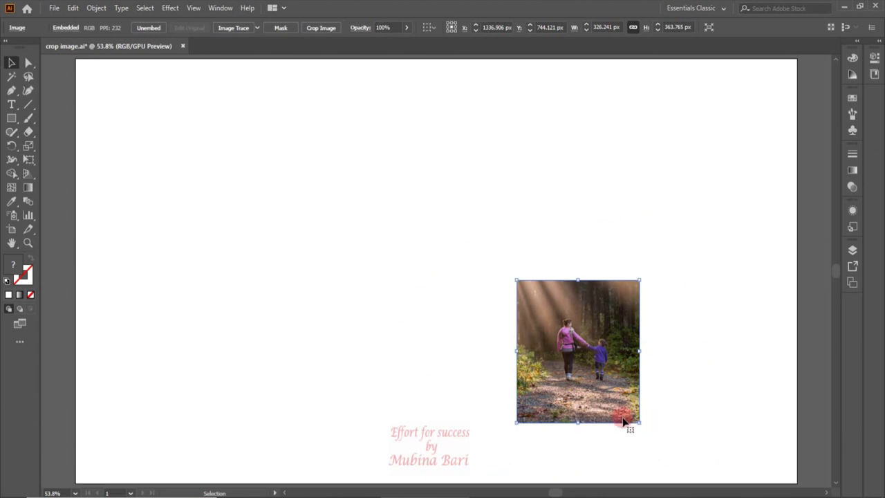
mouse_move(622, 420)
mouse_down()
mouse_move(310, 387)
mouse_move(246, 302)
mouse_up()
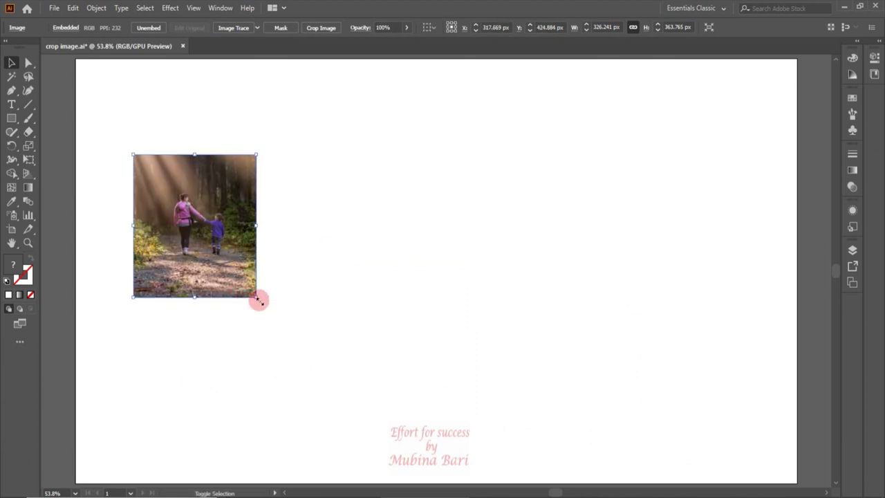
mouse_move(257, 298)
mouse_down()
mouse_move(382, 470)
mouse_move(387, 459)
mouse_up()
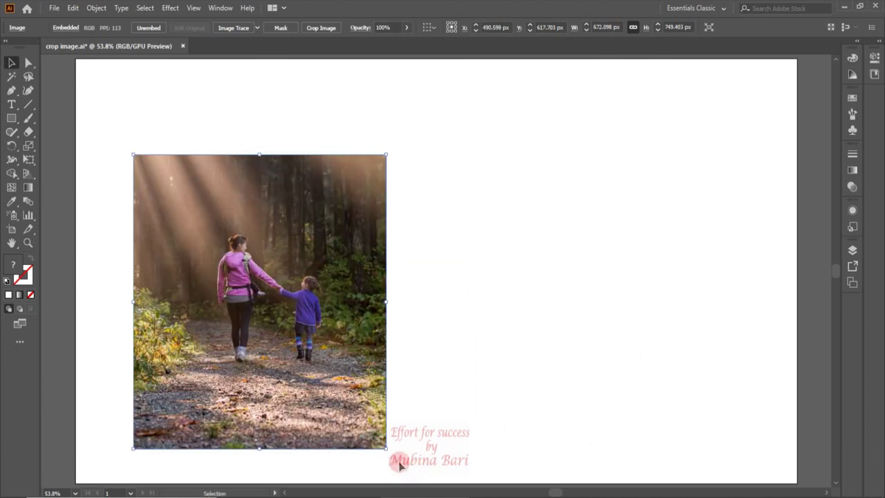
drag(322, 358, 300, 330)
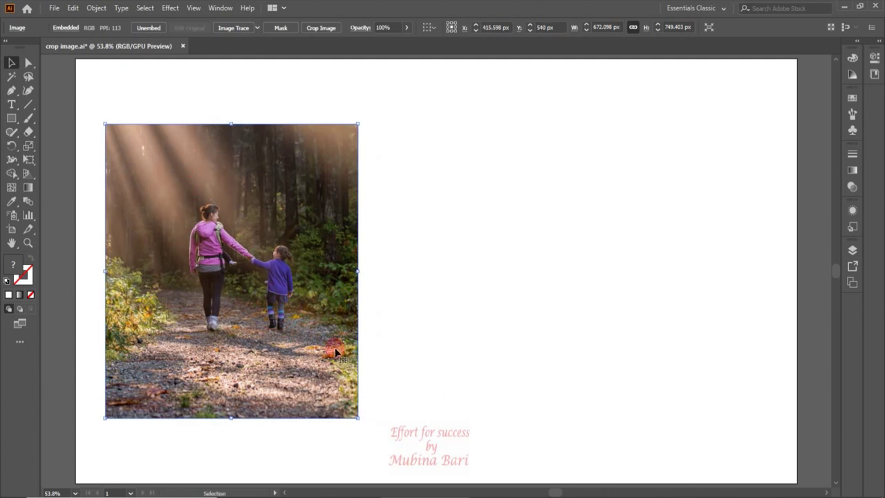
key(ctrl+z)
key(ctrl+z)
key(ctrl+z)
key(ctrl+z)
Alt-drag a copy of the forest photo to the left, then start and cancel a crop
drag(516, 357, 233, 361)
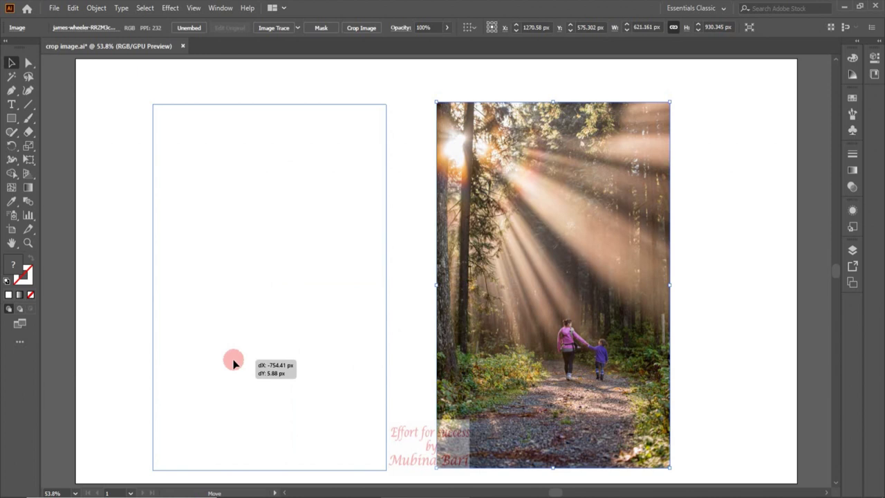
drag(233, 361, 234, 361)
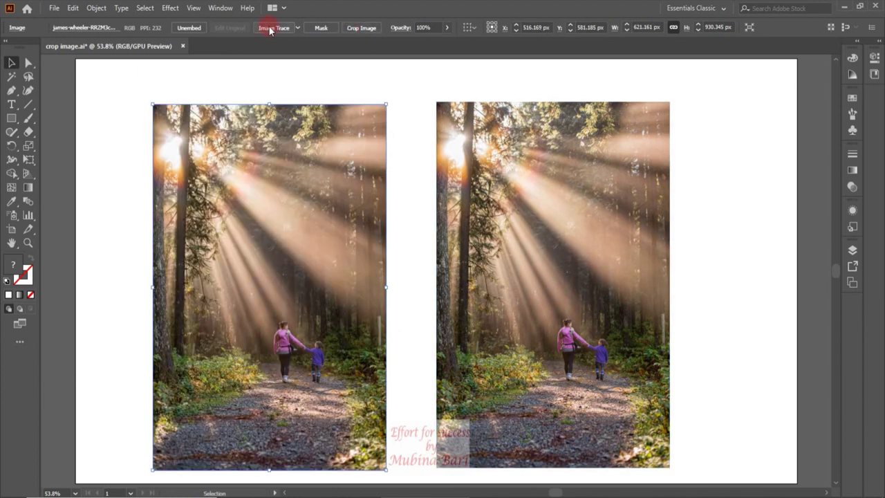
click(96, 8)
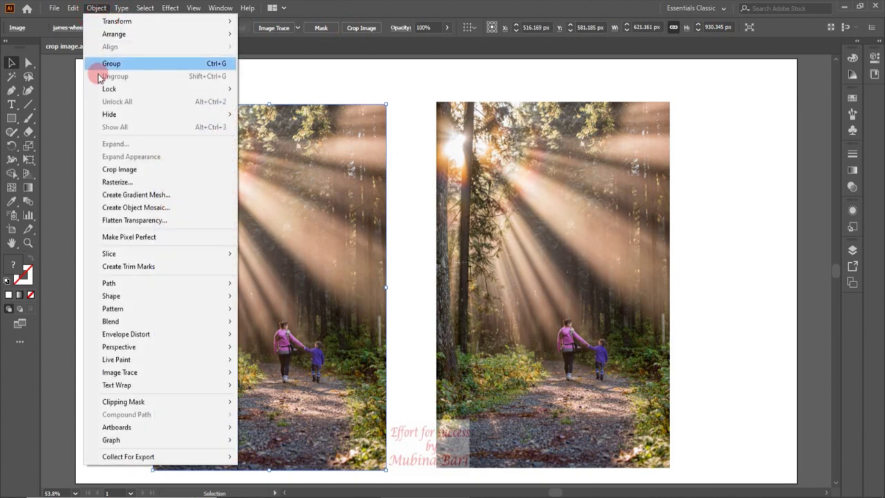
click(125, 169)
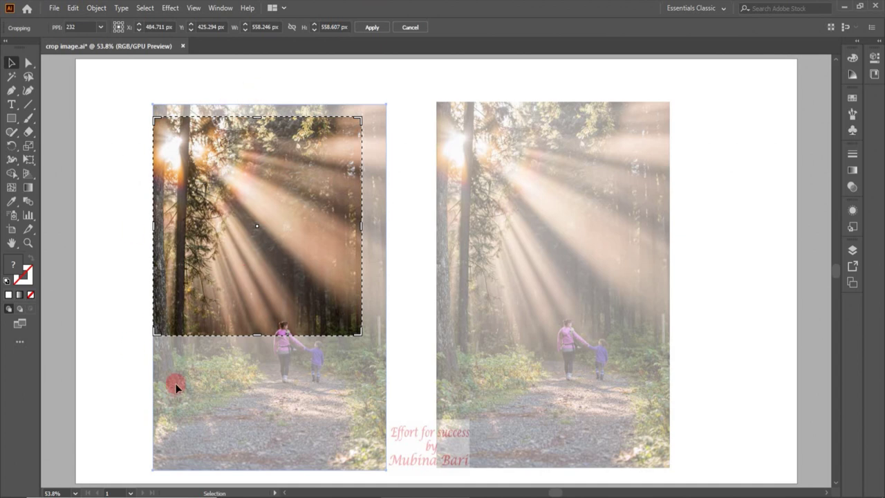
click(411, 27)
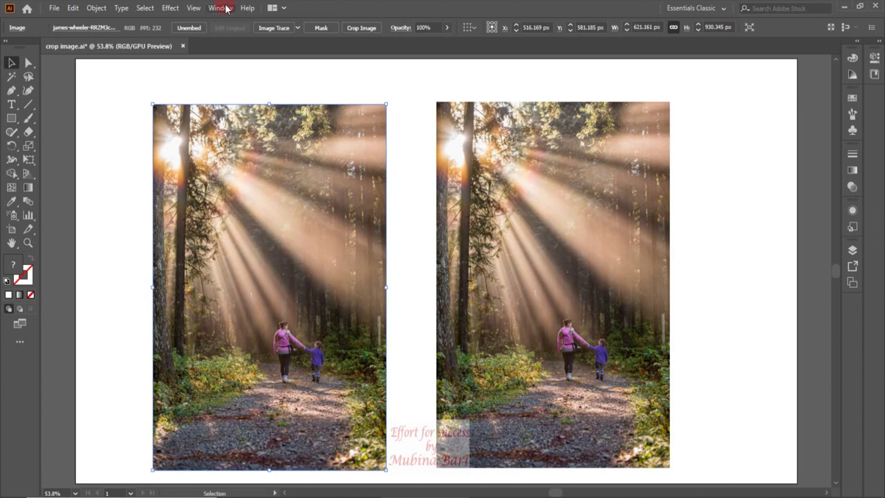
Crop the left copy to about 257.7 × 397.3 px around the mother and child
click(349, 29)
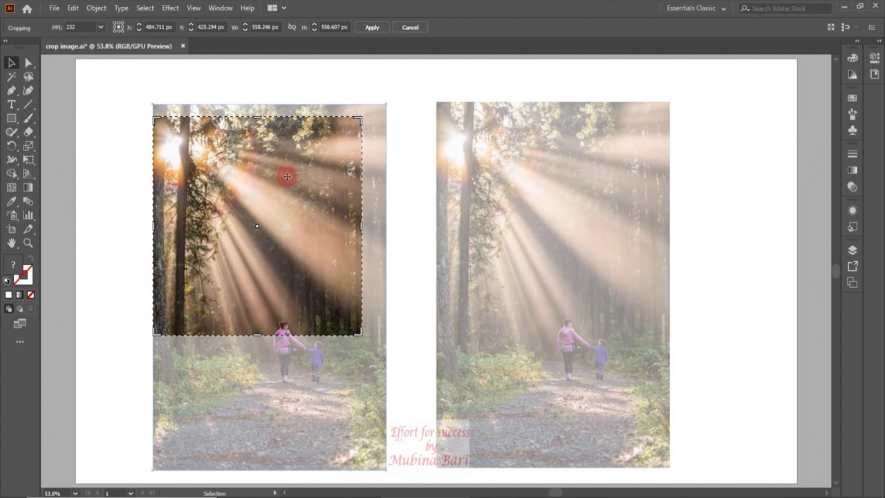
drag(287, 177, 304, 289)
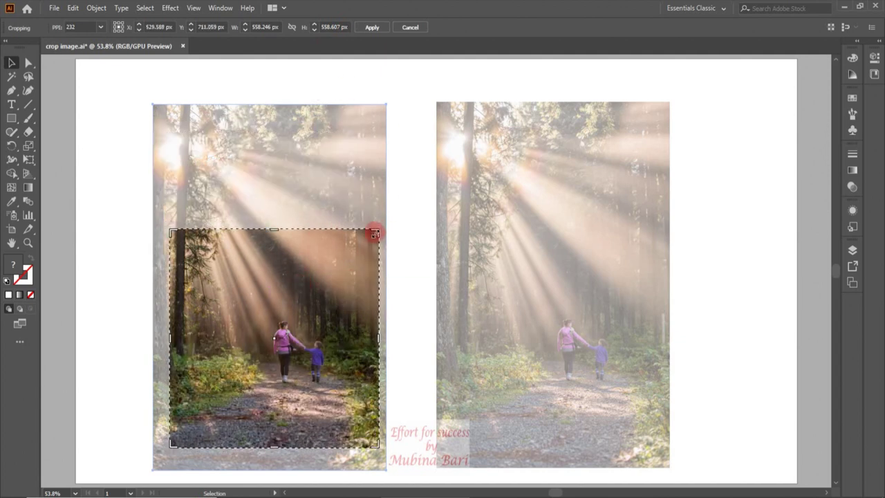
drag(376, 228, 336, 253)
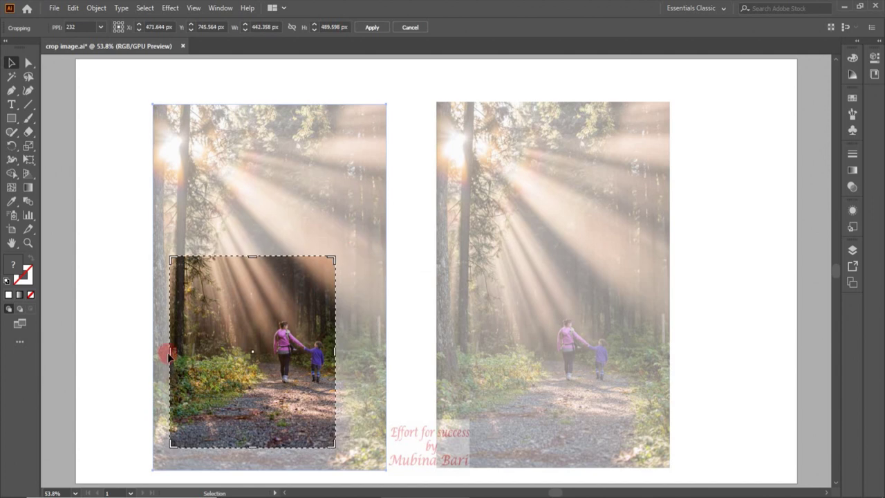
drag(168, 352, 241, 352)
drag(292, 444, 292, 415)
drag(302, 270, 307, 277)
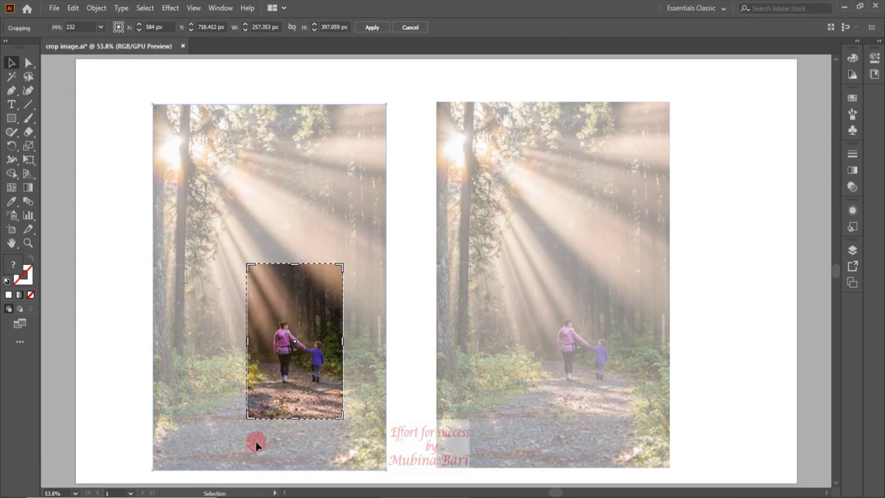
click(371, 28)
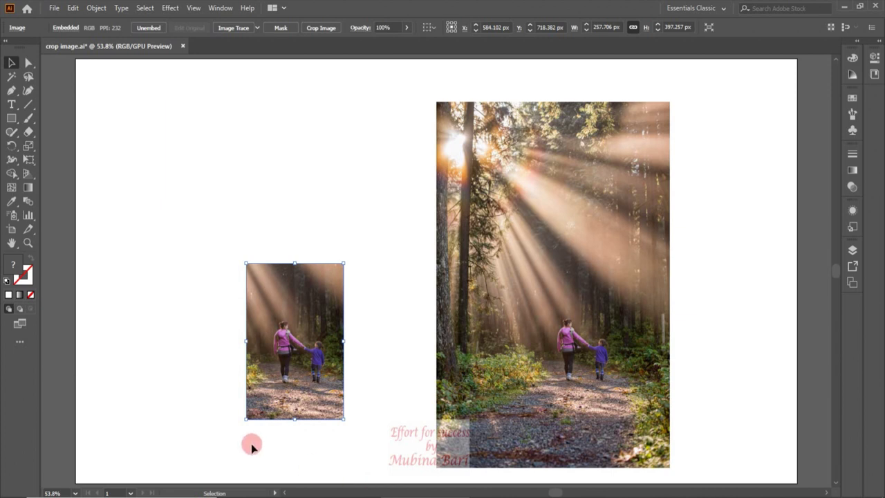
Move the cropped image up-left and scale it up to match the original photo's height
drag(311, 404, 247, 291)
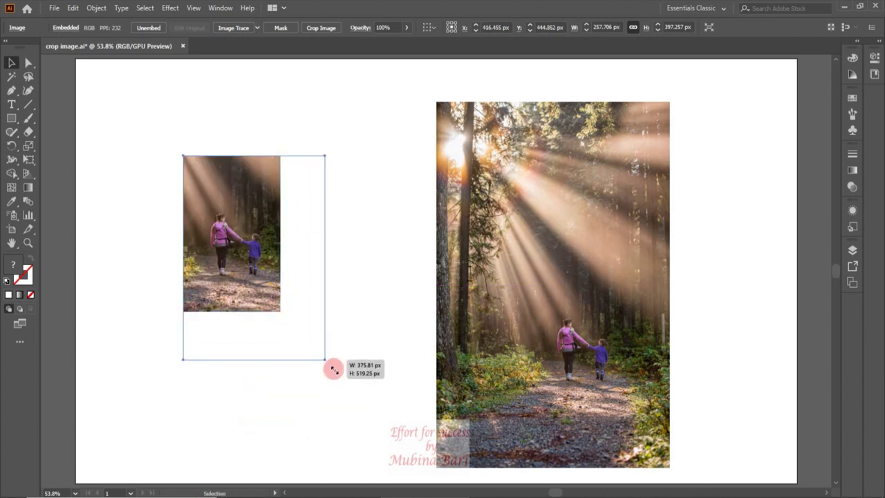
drag(281, 312, 391, 468)
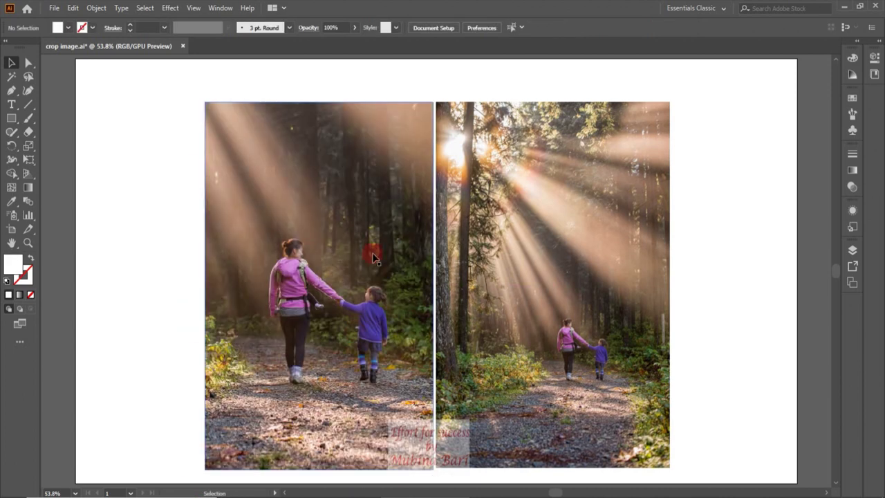